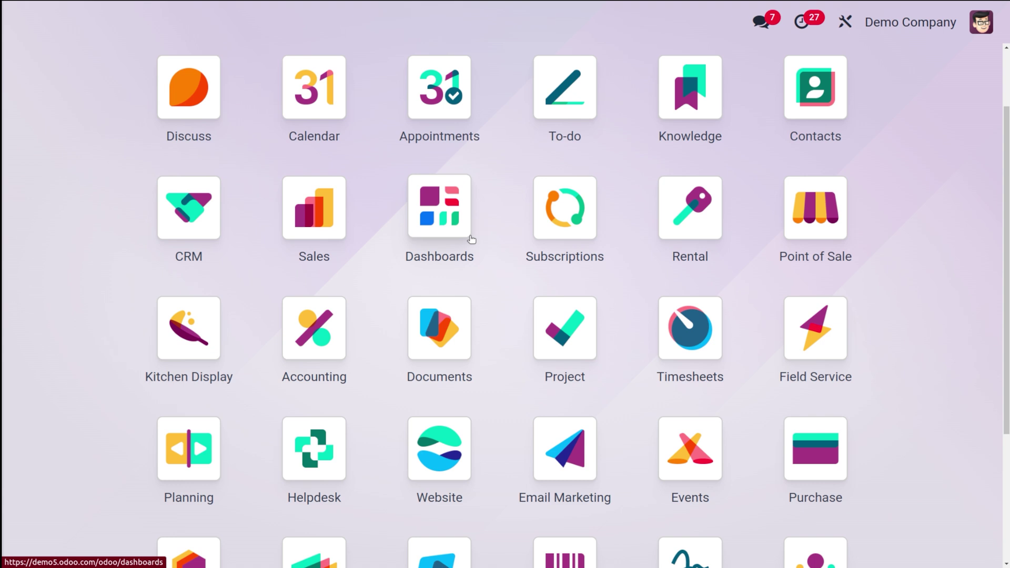
In the Sales app's order tag configuration, create a tag named Delivery with the light blue colour.
click(316, 220)
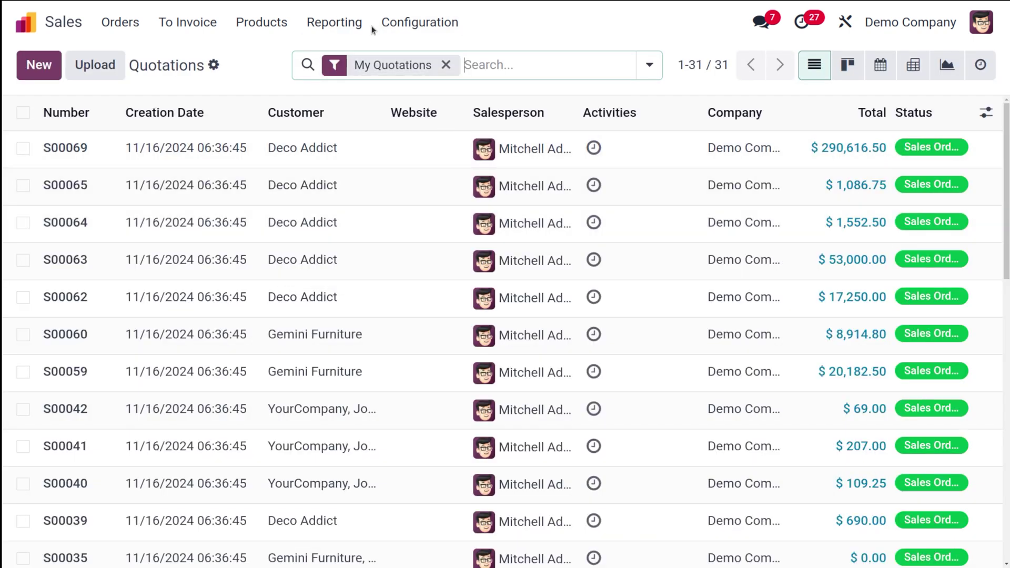
click(431, 31)
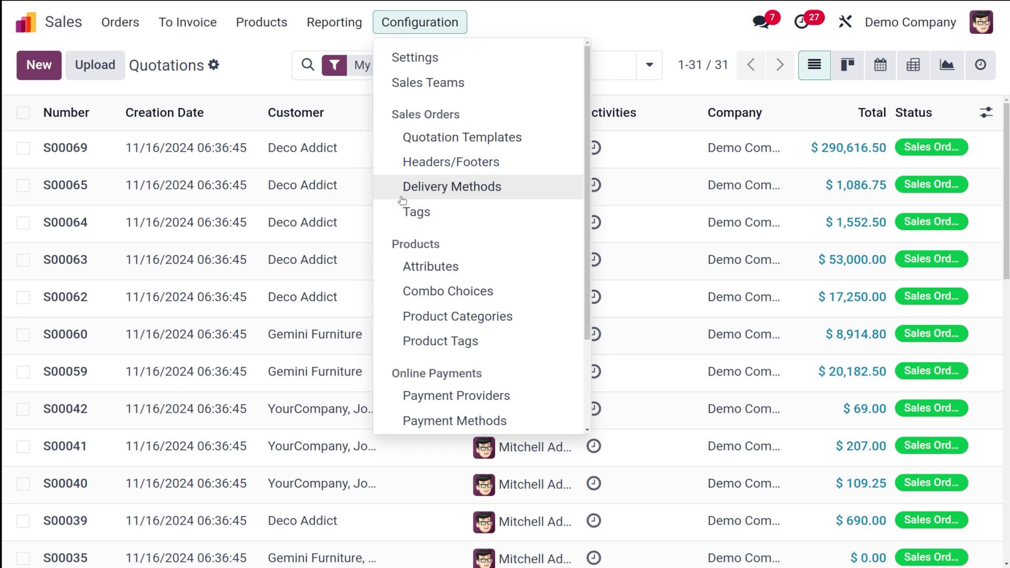
click(434, 213)
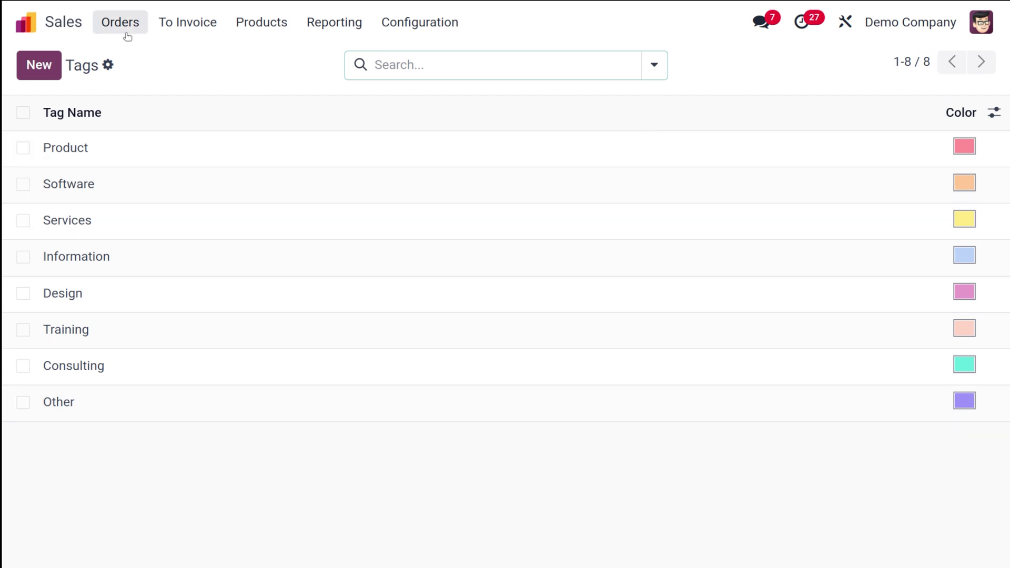
click(34, 64)
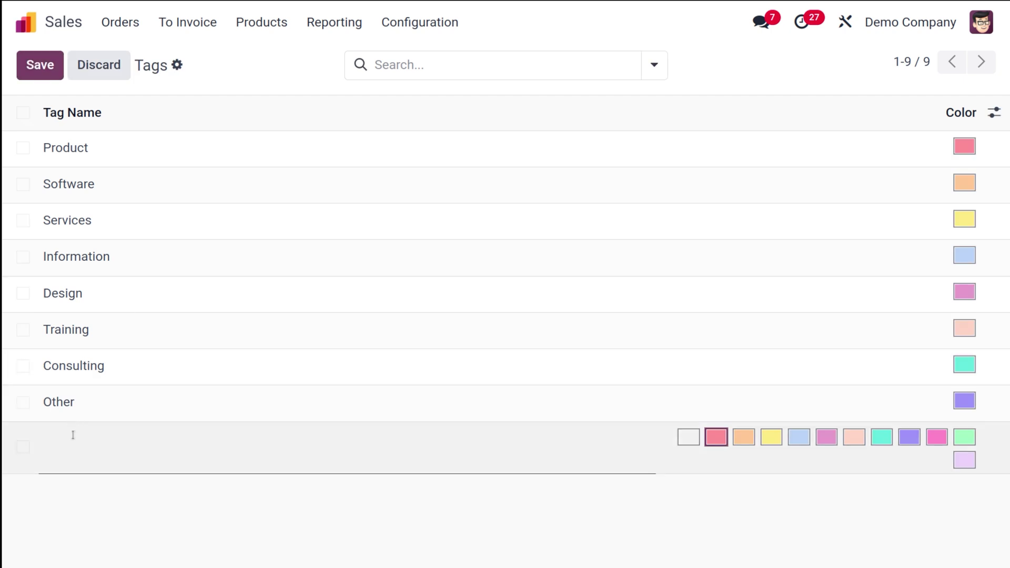
text(Delivery)
click(801, 439)
click(738, 509)
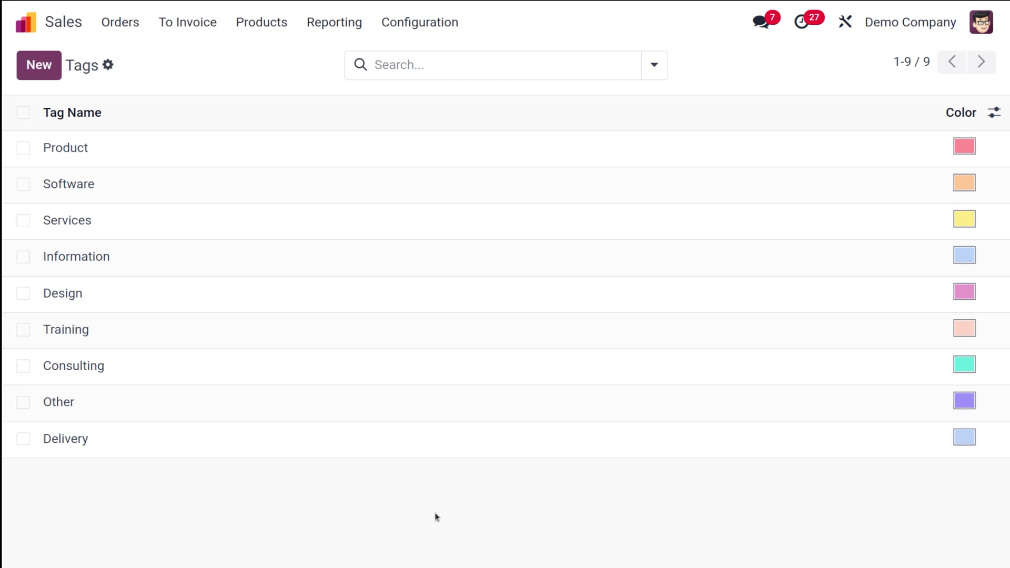
Start a new quotation and choose the third suggested contact as its customer.
click(140, 23)
click(153, 62)
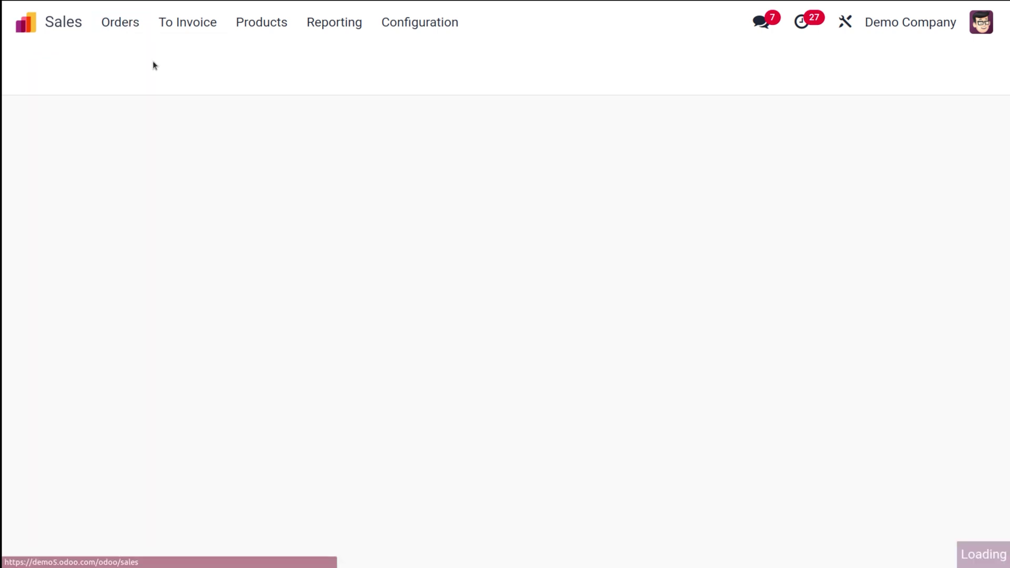
click(33, 65)
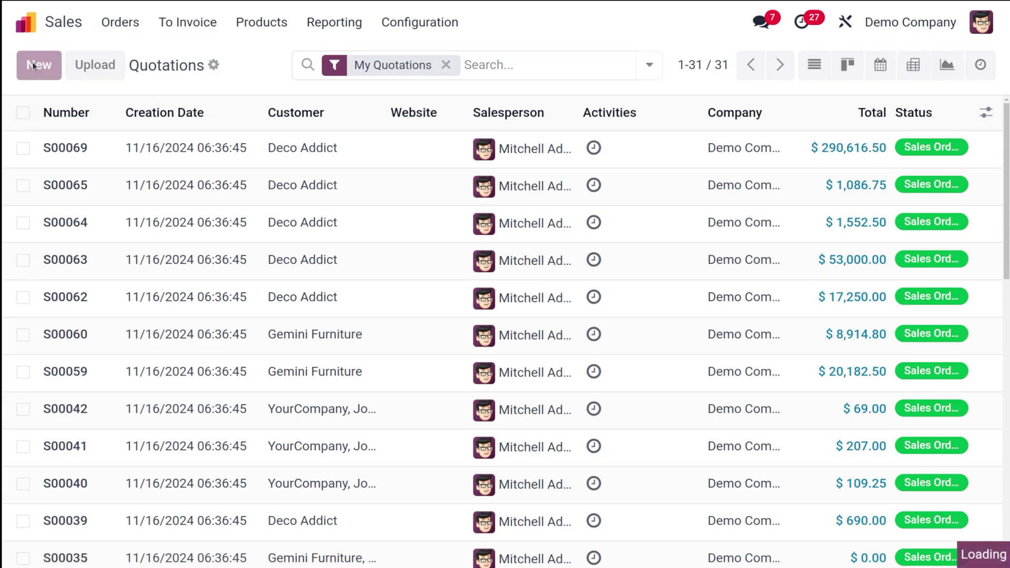
click(244, 218)
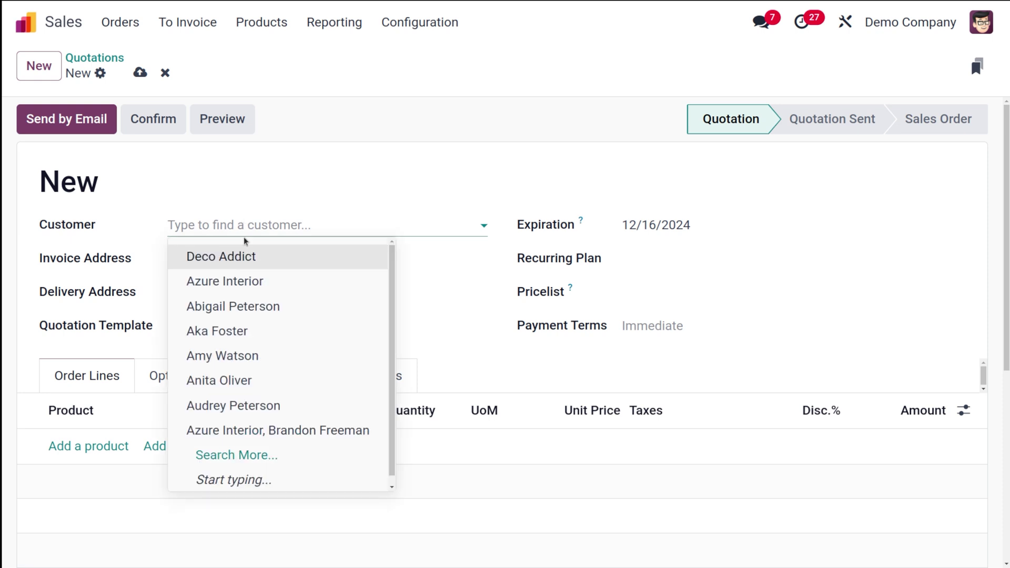
click(253, 295)
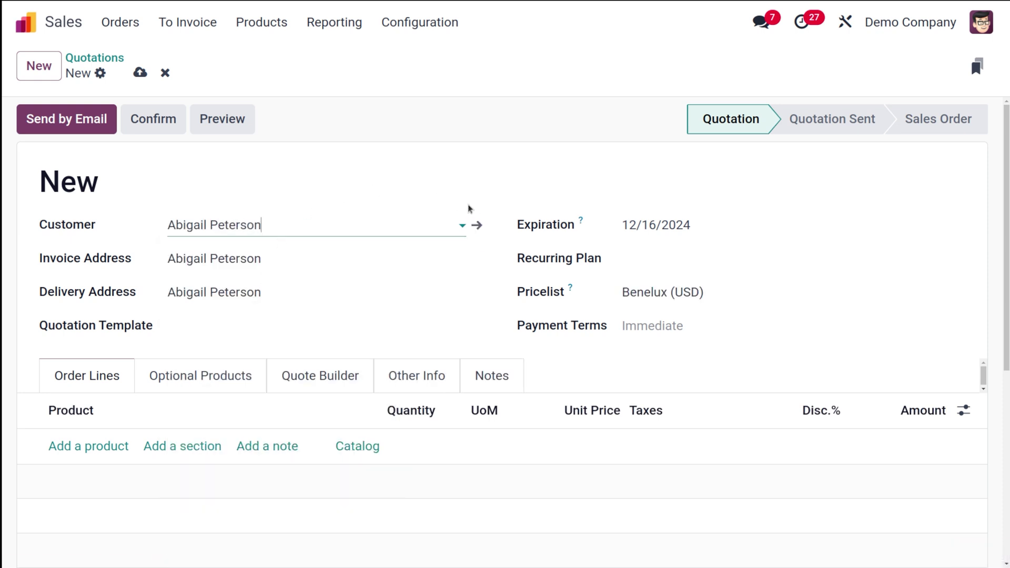
Assign the Employees tag to the customer's contact record and return to the quotation.
click(477, 226)
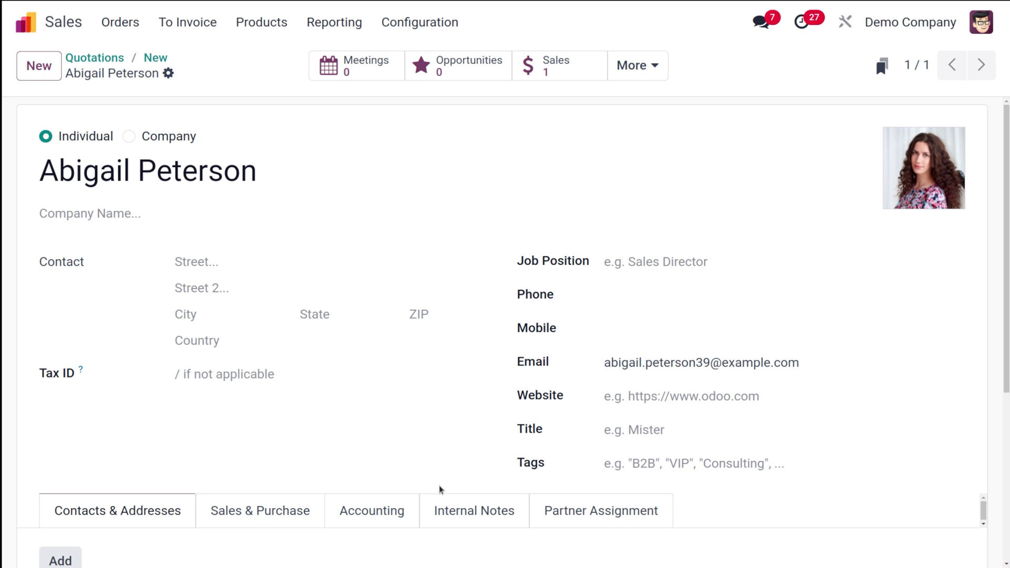
scroll(440, 486, down, 3)
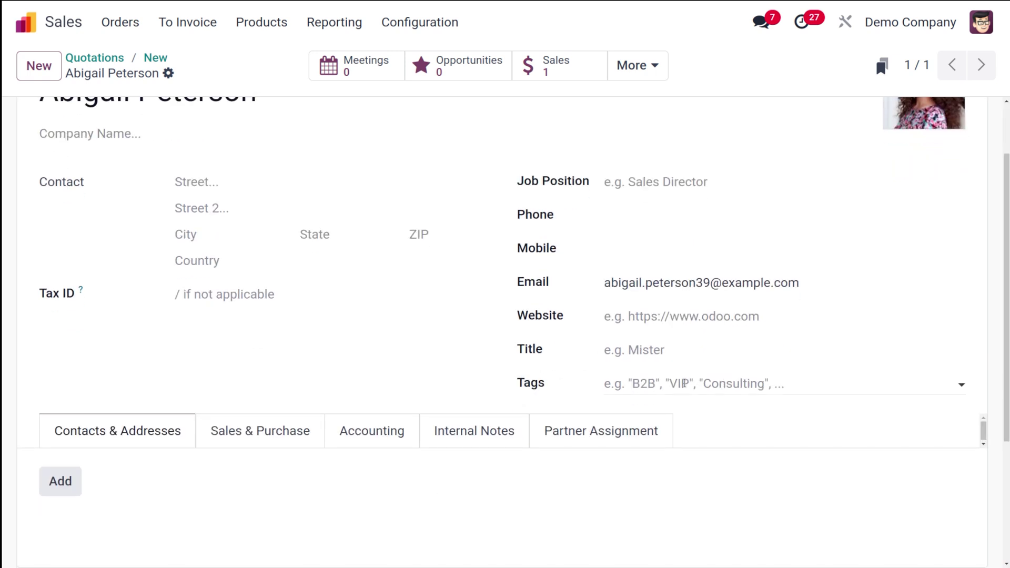
click(647, 384)
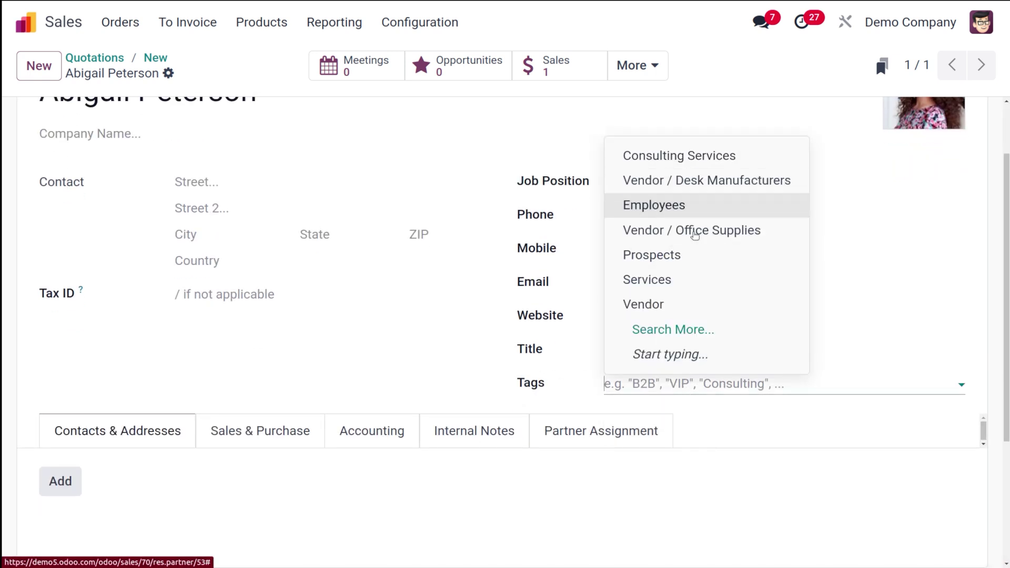
click(656, 333)
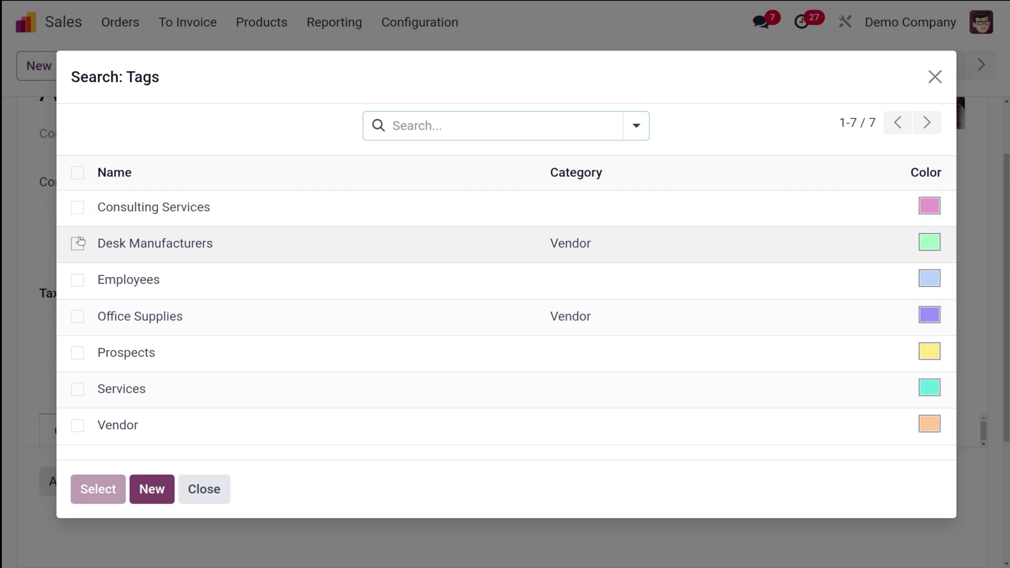
click(78, 282)
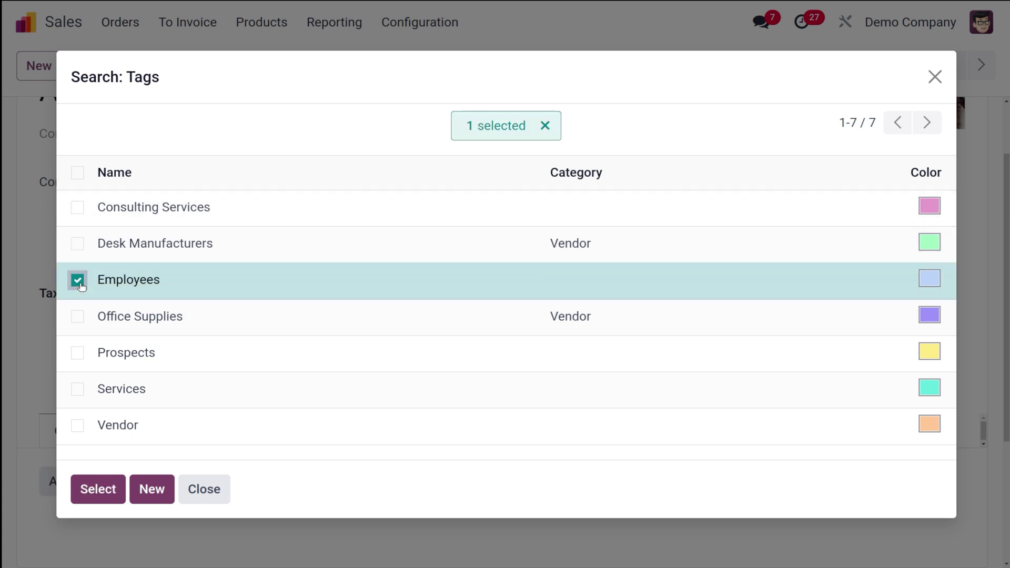
click(83, 488)
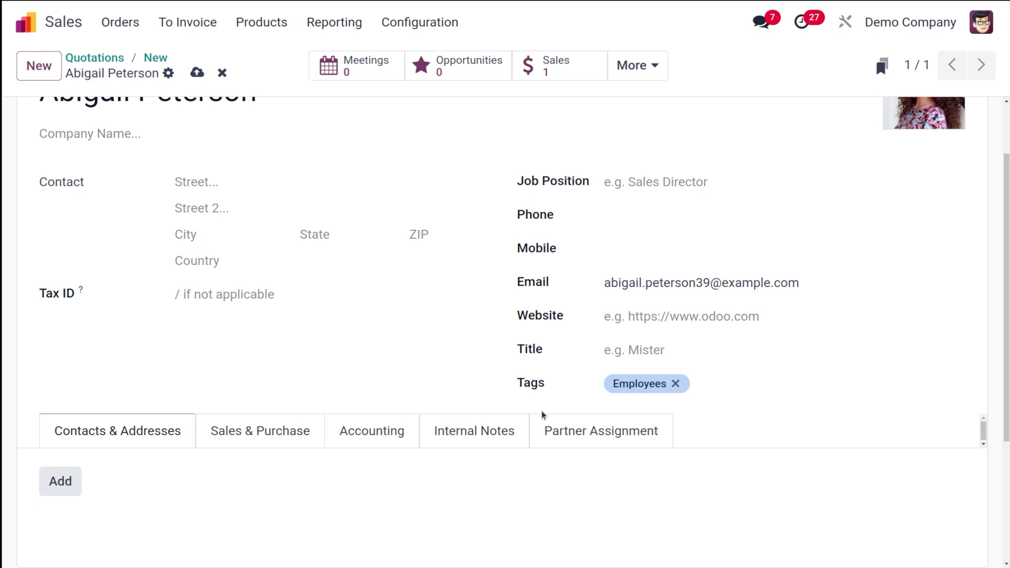
scroll(109, 256, up, 3)
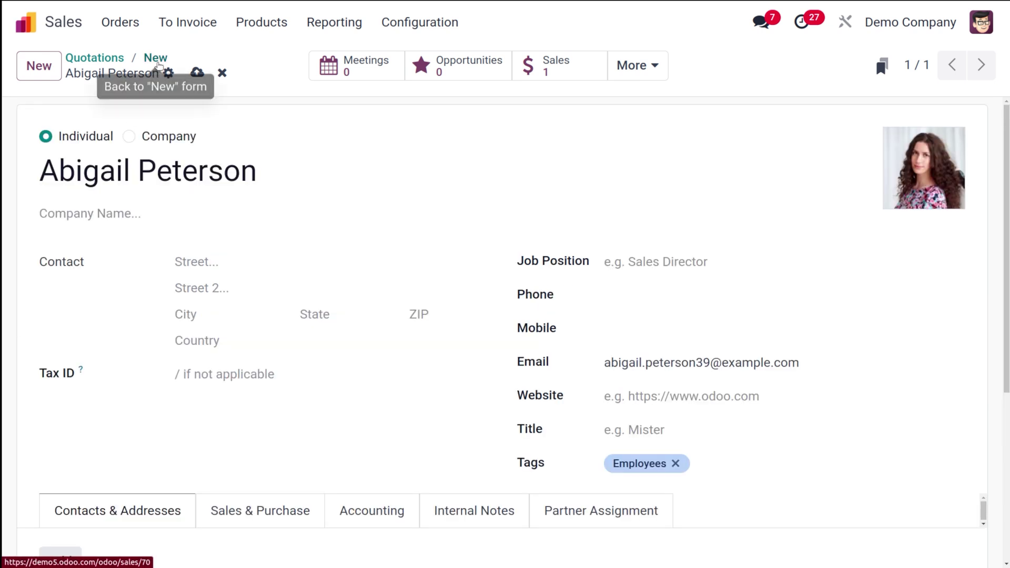
click(157, 63)
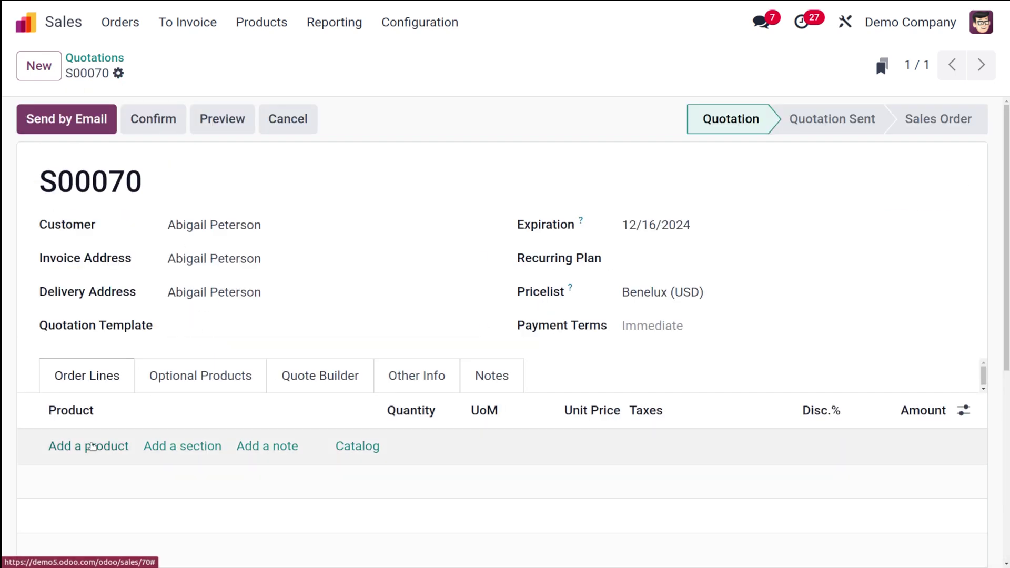
Add one Acoustic Bloc Screens product in the Wood colour to the quotation's order lines.
click(92, 446)
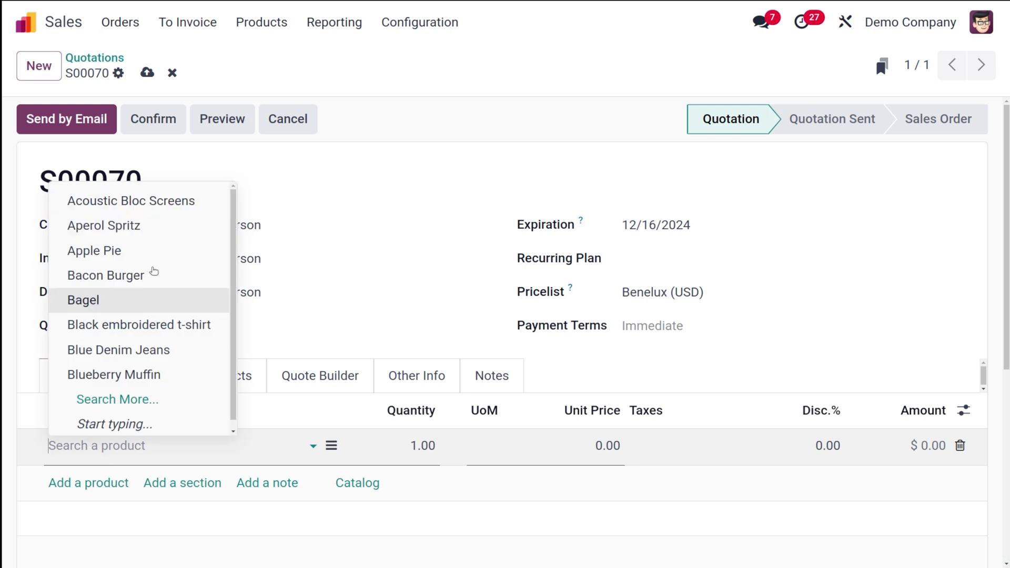
click(187, 203)
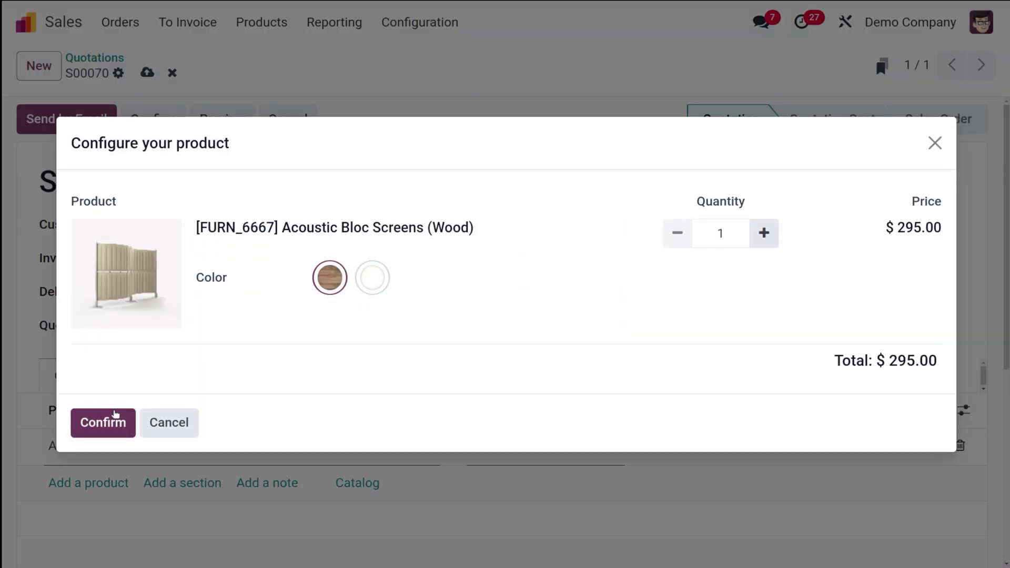
click(116, 415)
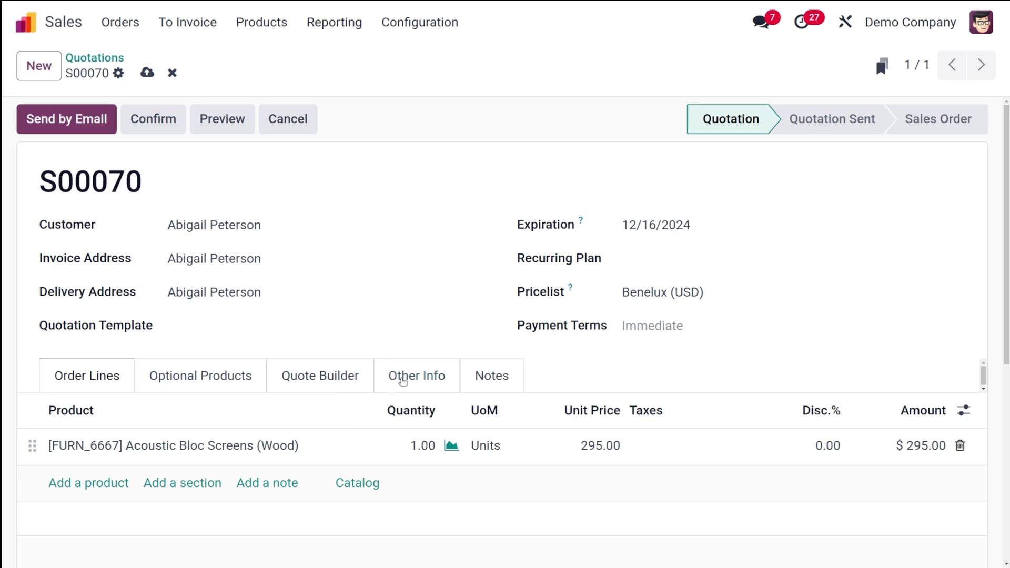
Assign the Delivery tag to the quotation in its additional sales information and save the quotation.
click(413, 378)
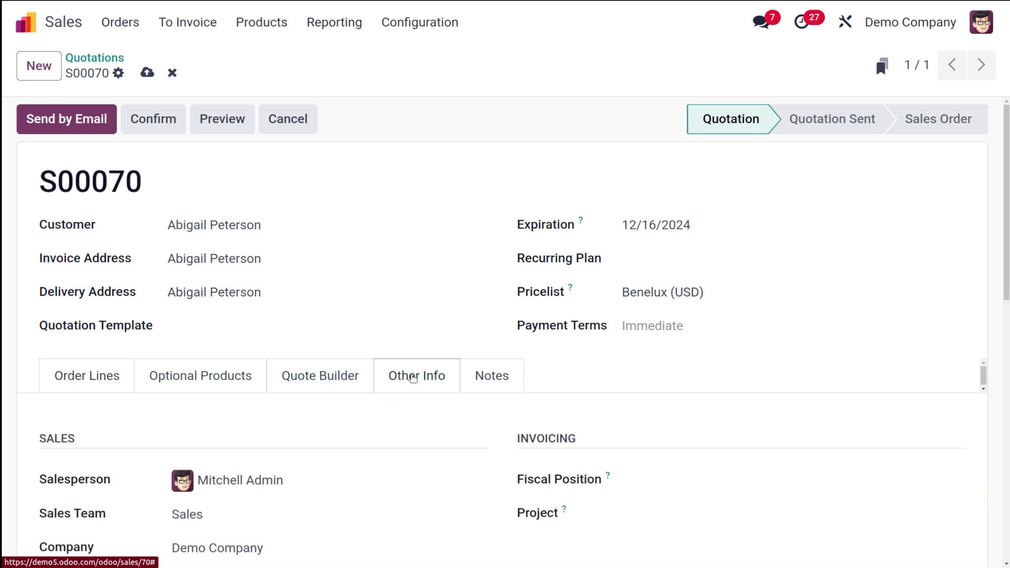
scroll(446, 229, down, 7)
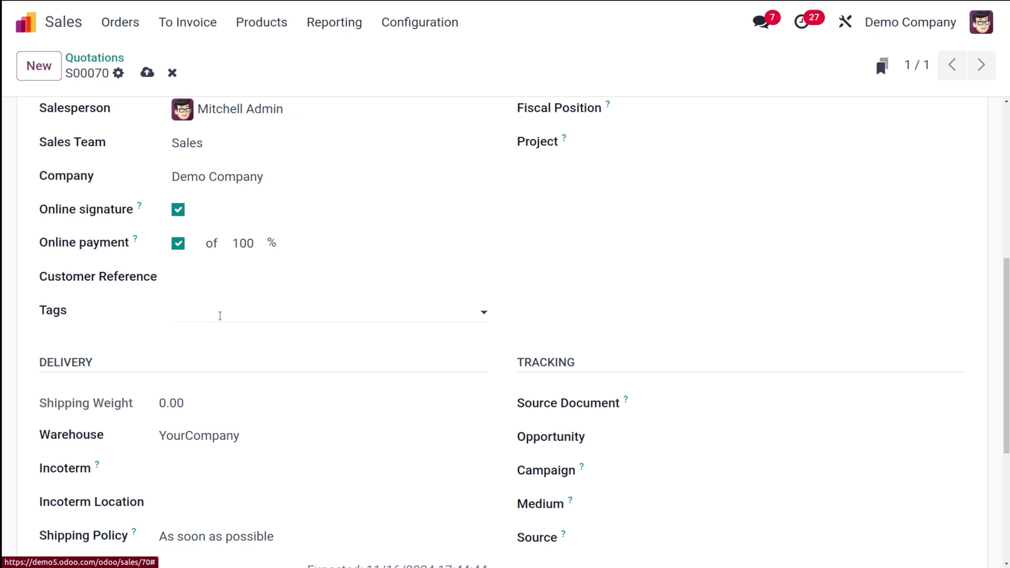
click(220, 314)
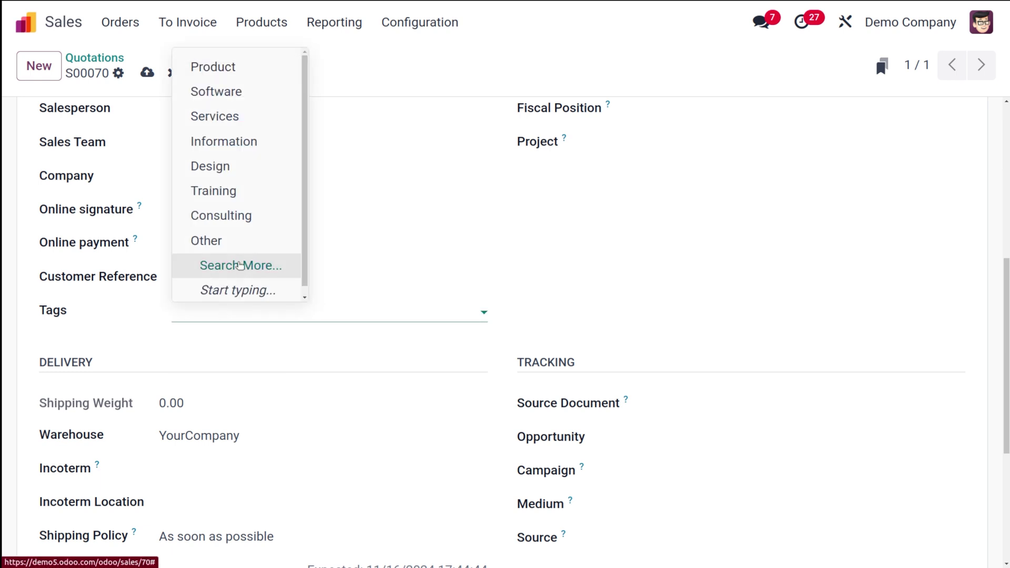
click(238, 266)
scroll(203, 398, down, 1)
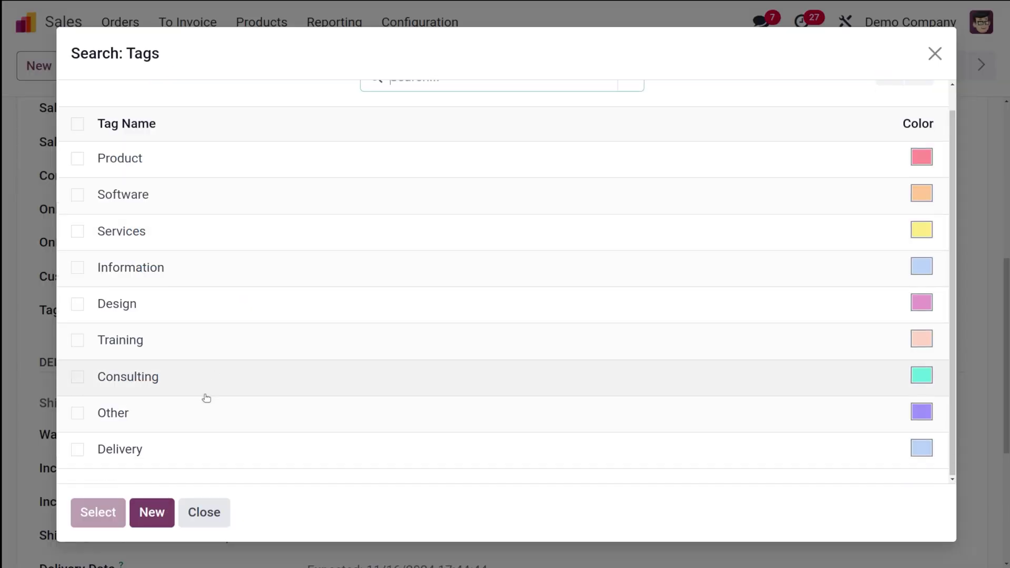
click(77, 449)
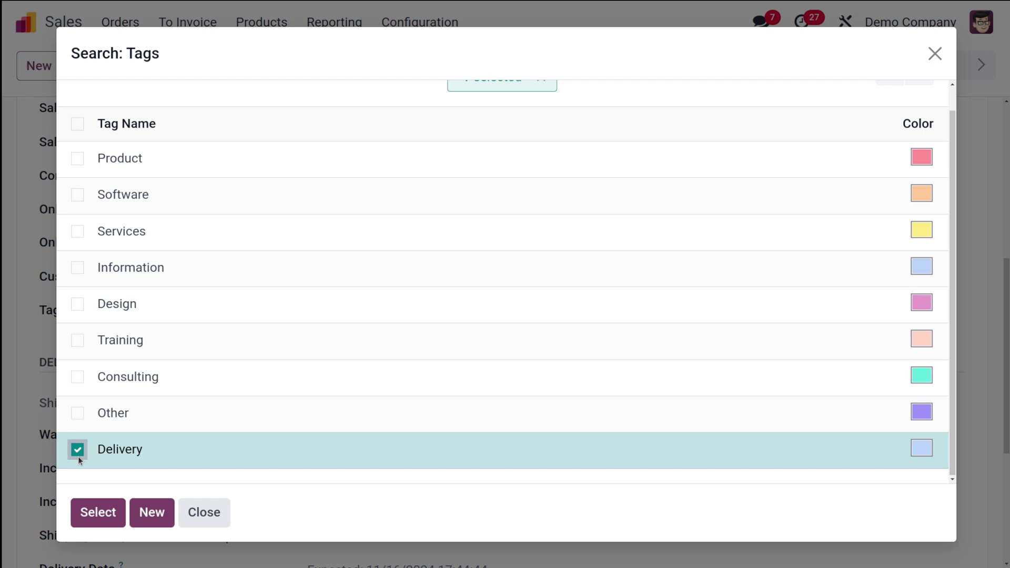
click(98, 512)
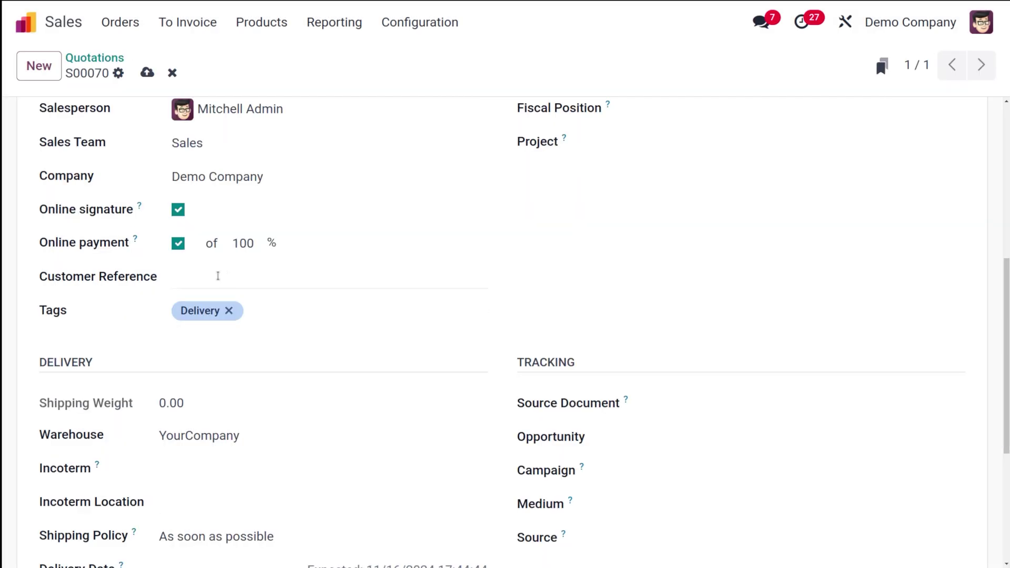
scroll(223, 281, up, 7)
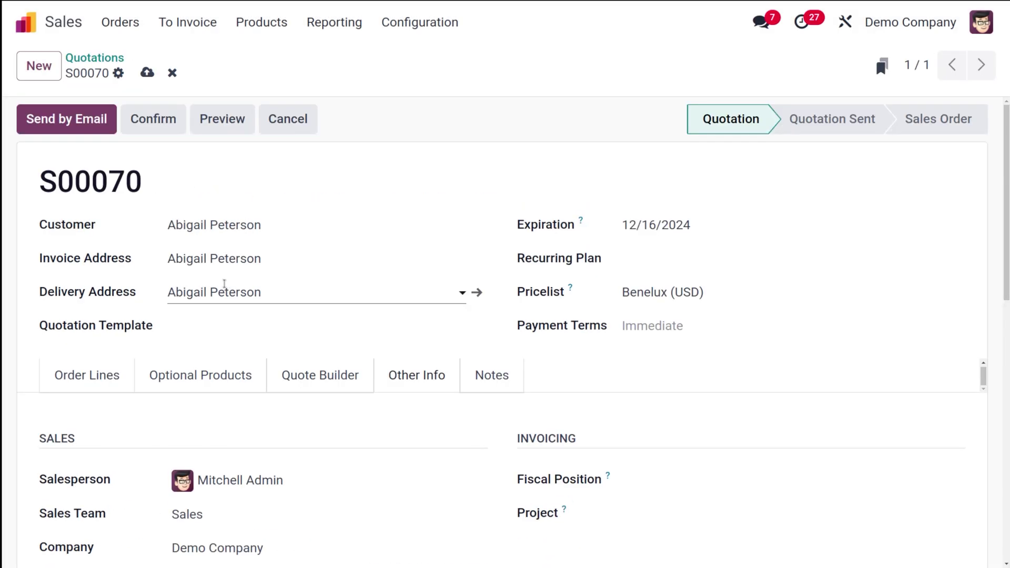
click(147, 73)
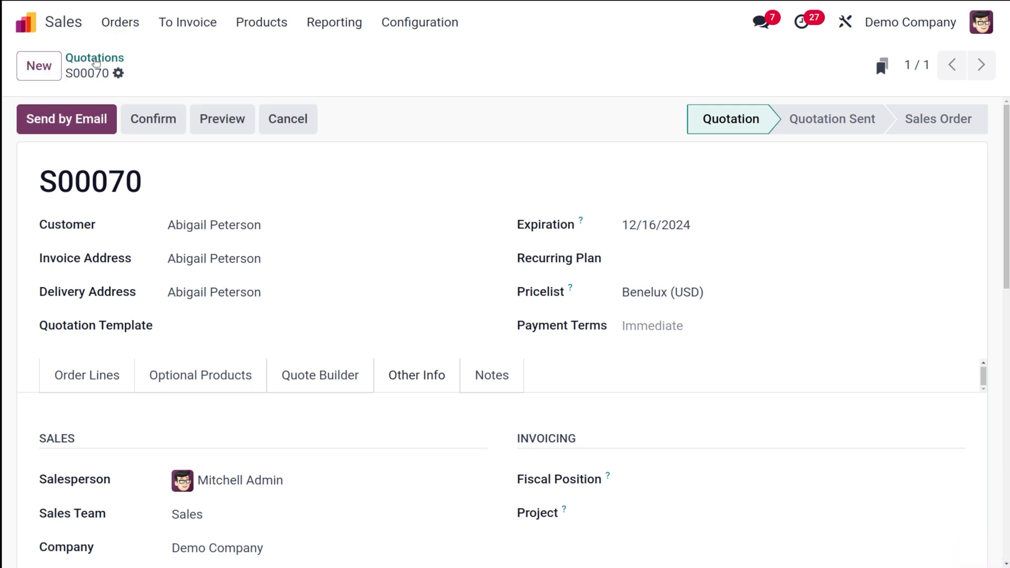
Filter the quotations list with a custom rule where Tags contains "service".
click(95, 62)
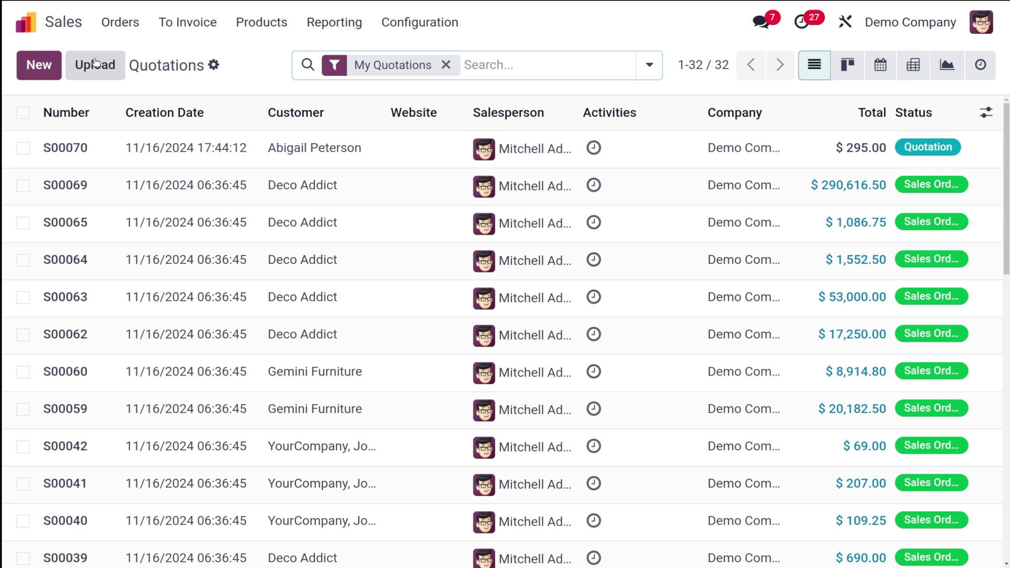
click(649, 64)
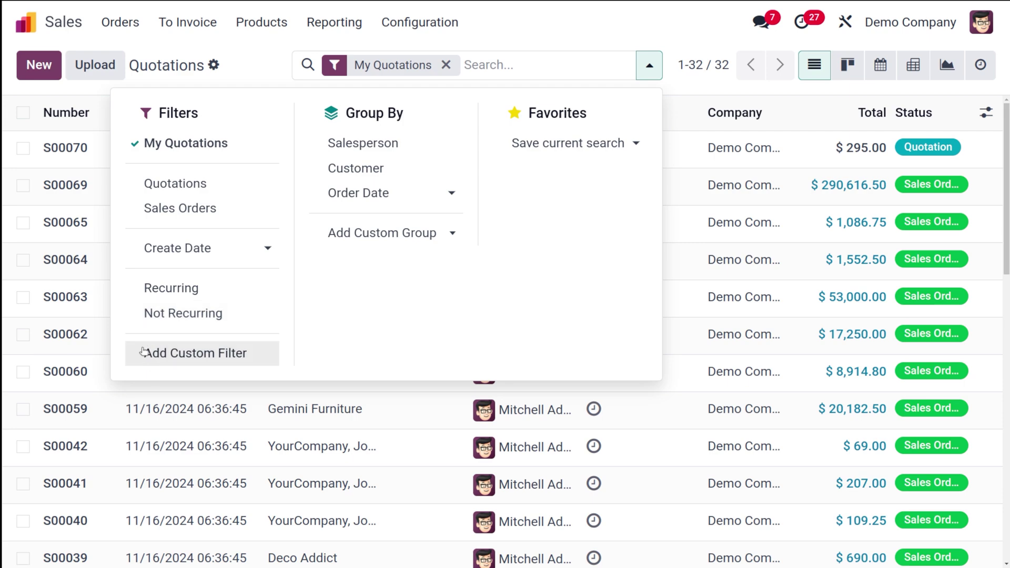
click(184, 352)
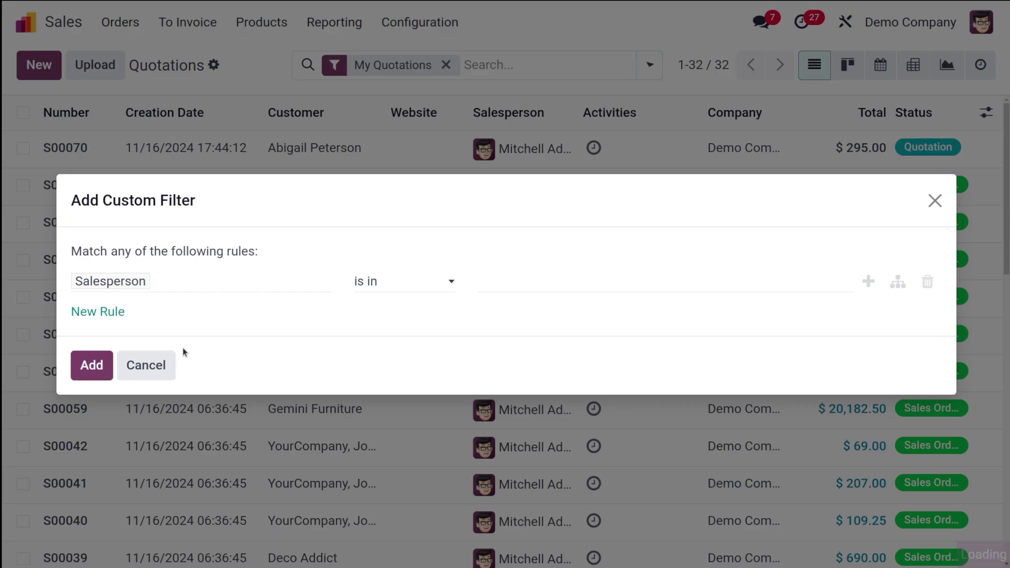
click(141, 279)
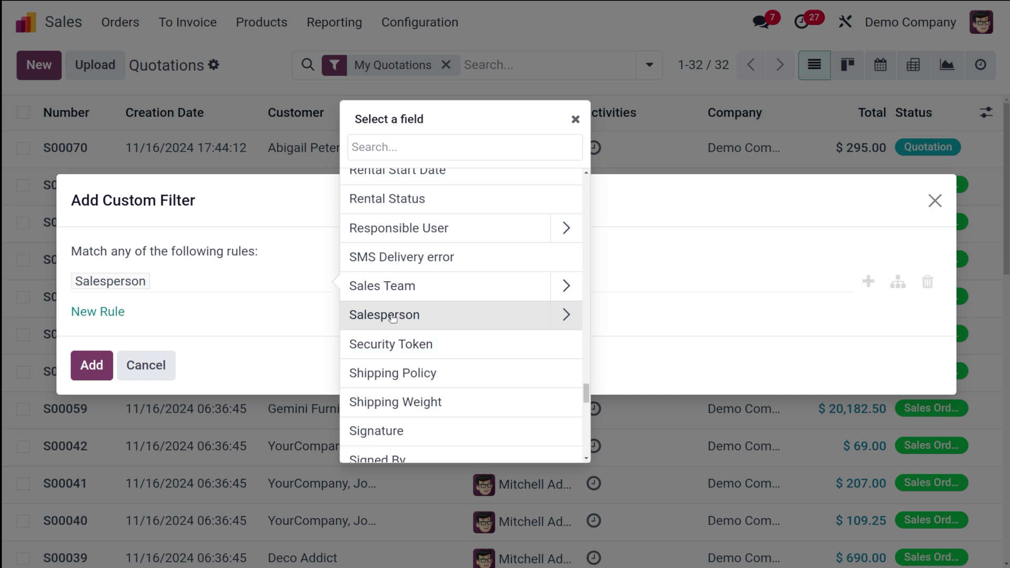
scroll(389, 326, down, 10)
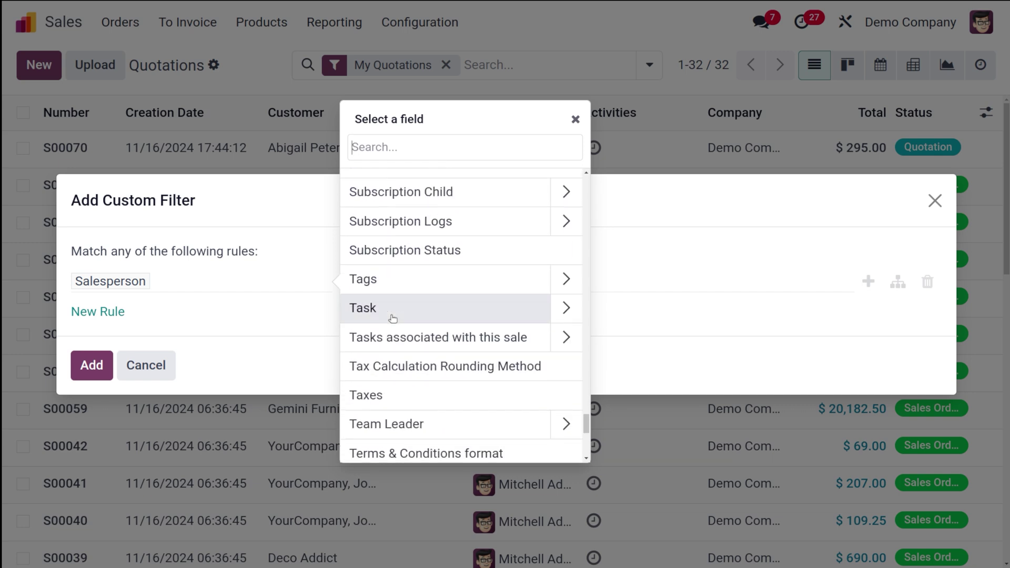
click(374, 280)
click(412, 280)
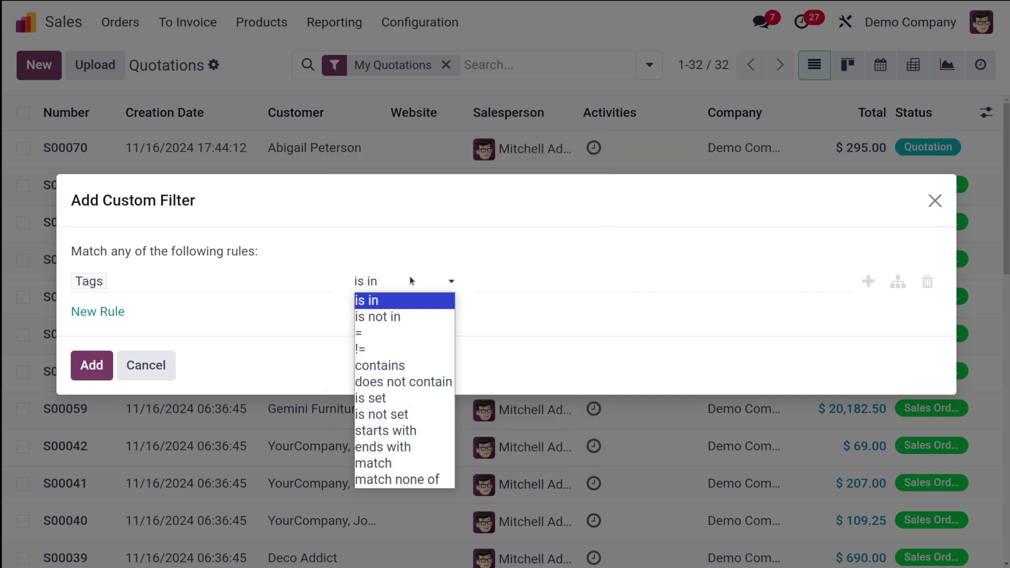
click(407, 367)
click(551, 284)
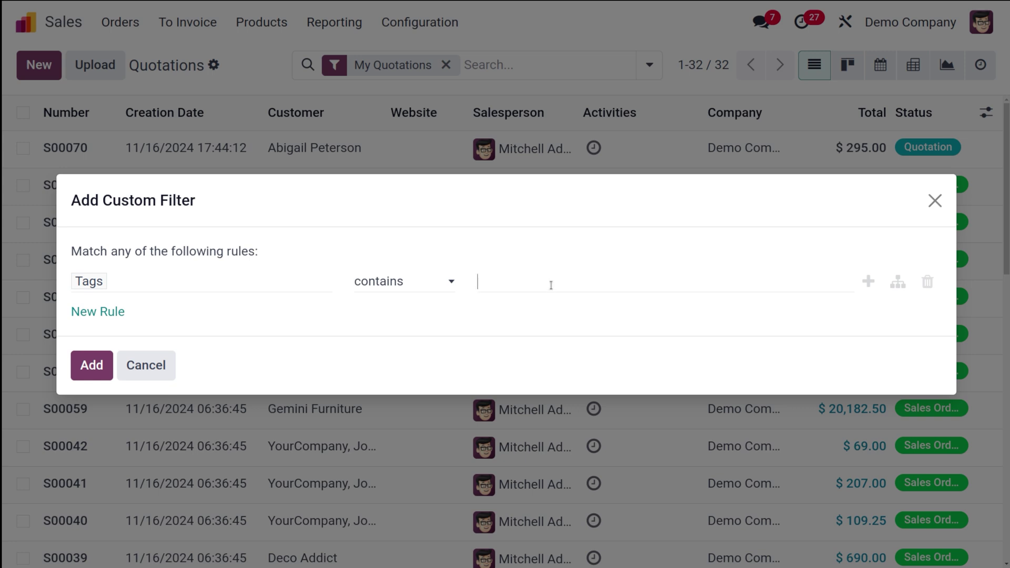
text(service)
click(82, 365)
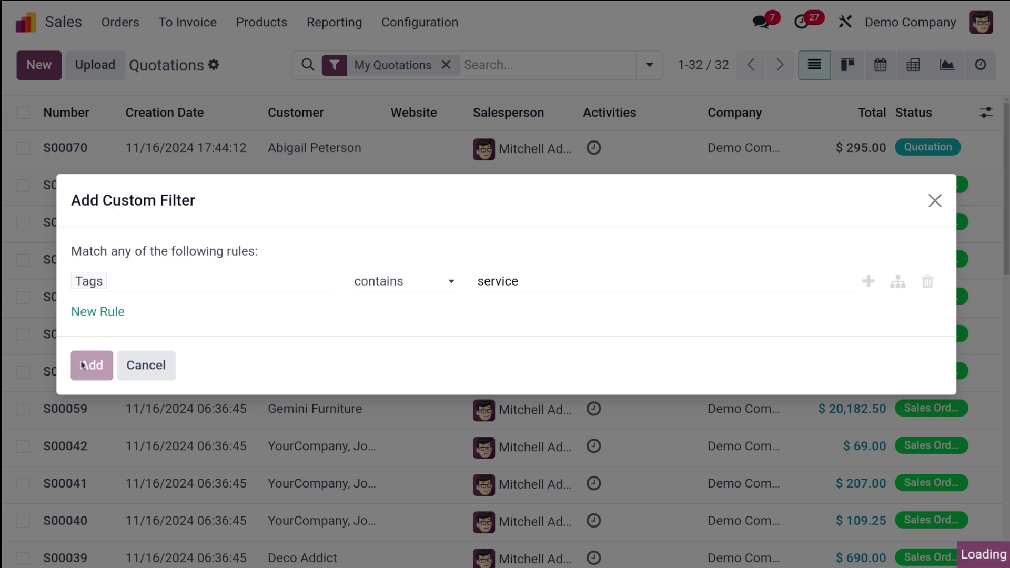